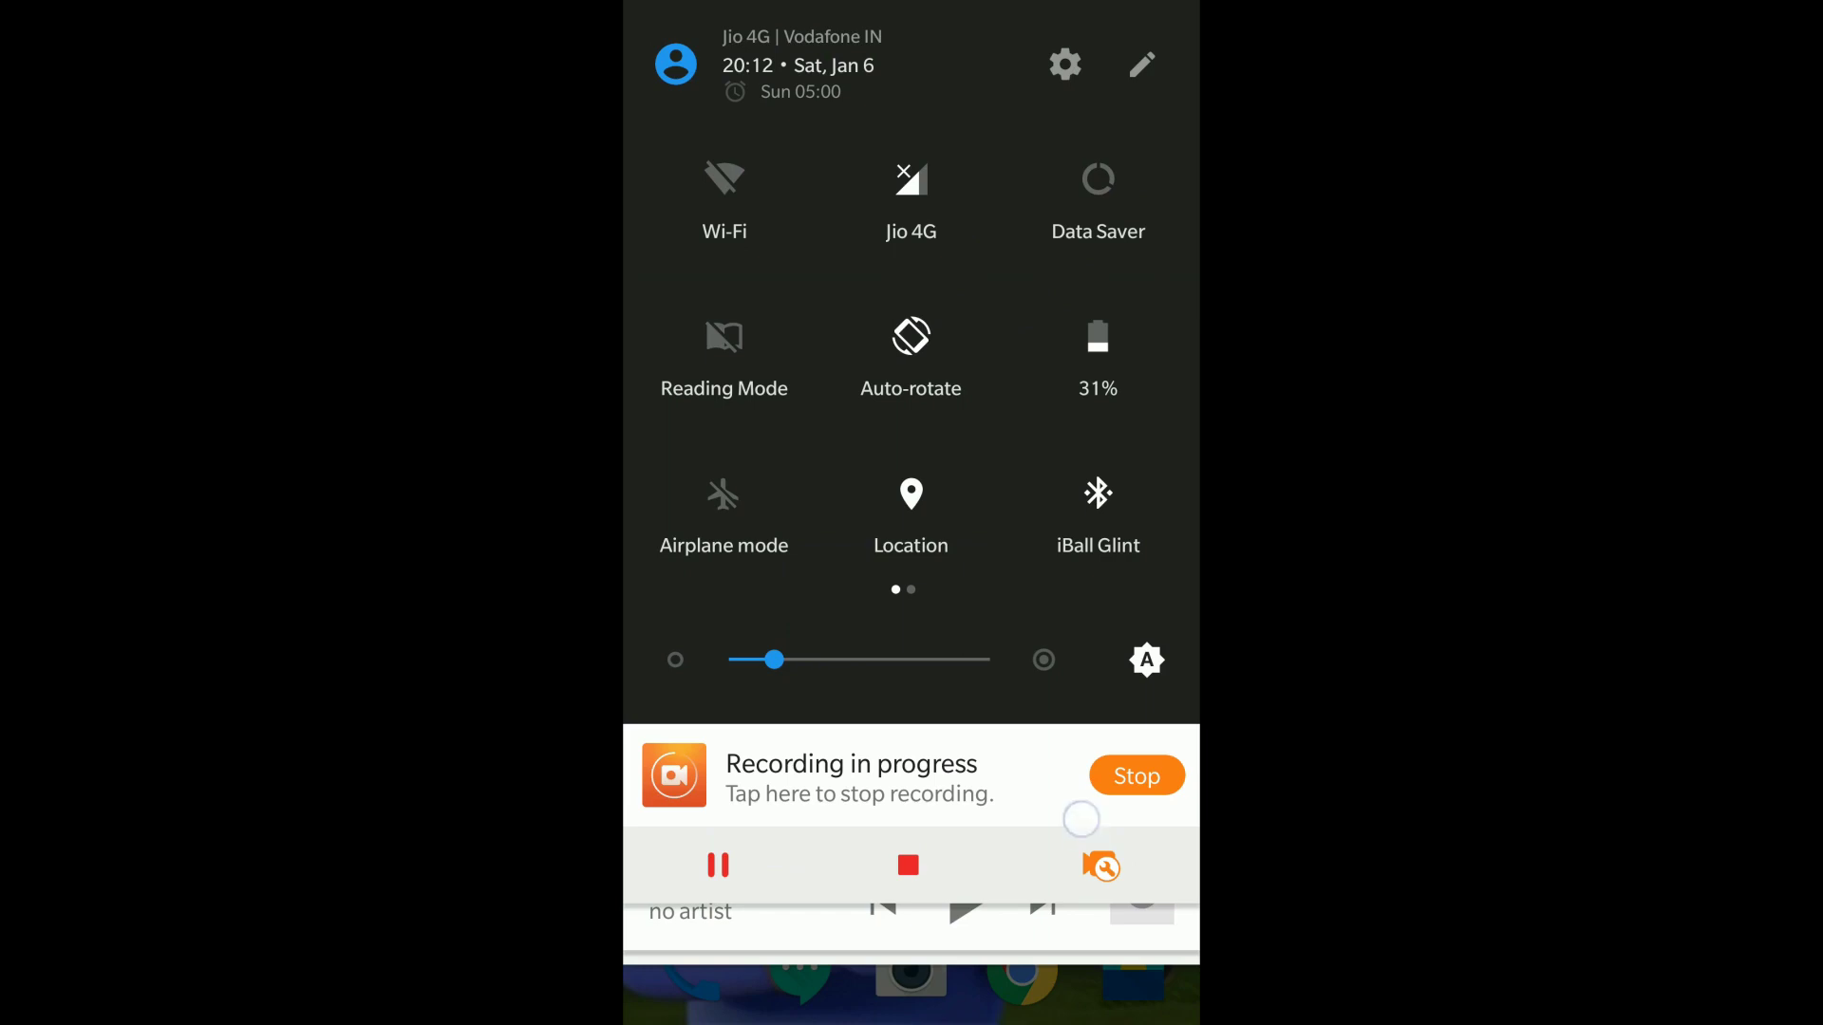
Close the notification shade, then pull it down again into the fully expanded quick settings panel.
left_click_drag(1078, 816, 1078, 357)
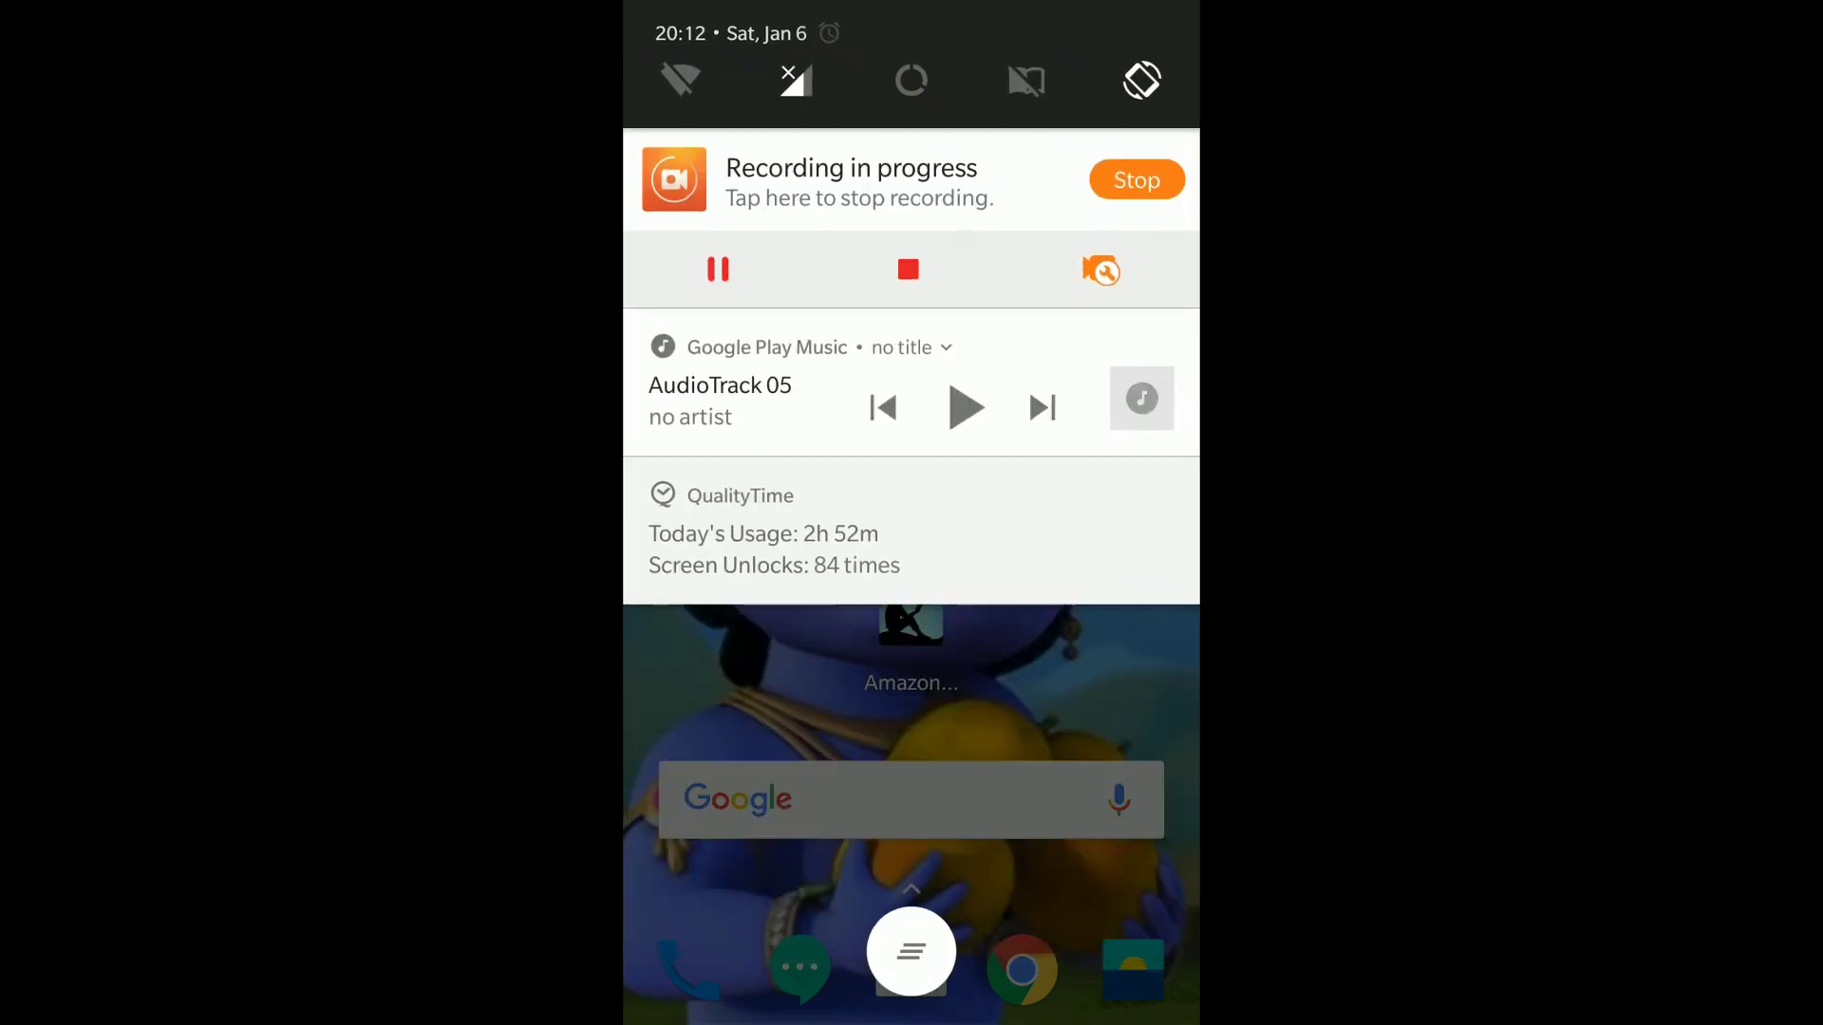
left_click_drag(1069, 844, 1069, 215)
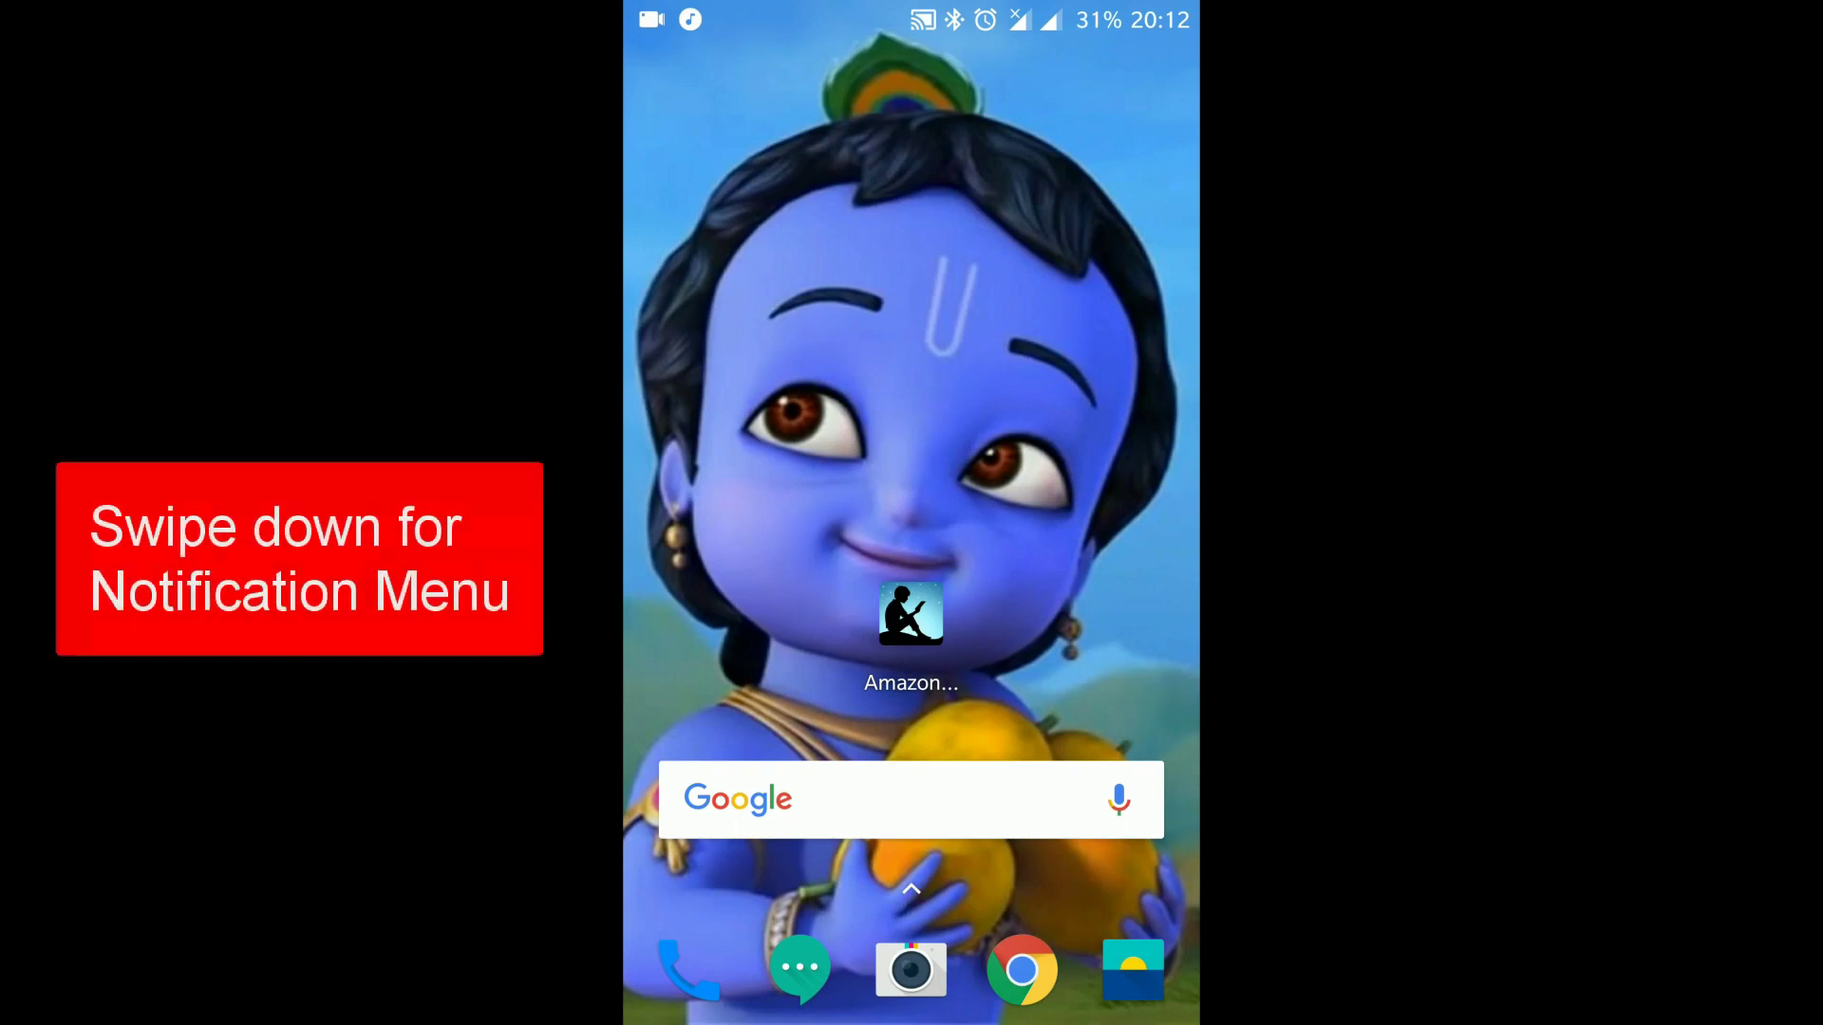
left_click_drag(912, 29, 912, 642)
left_click_drag(911, 215, 911, 712)
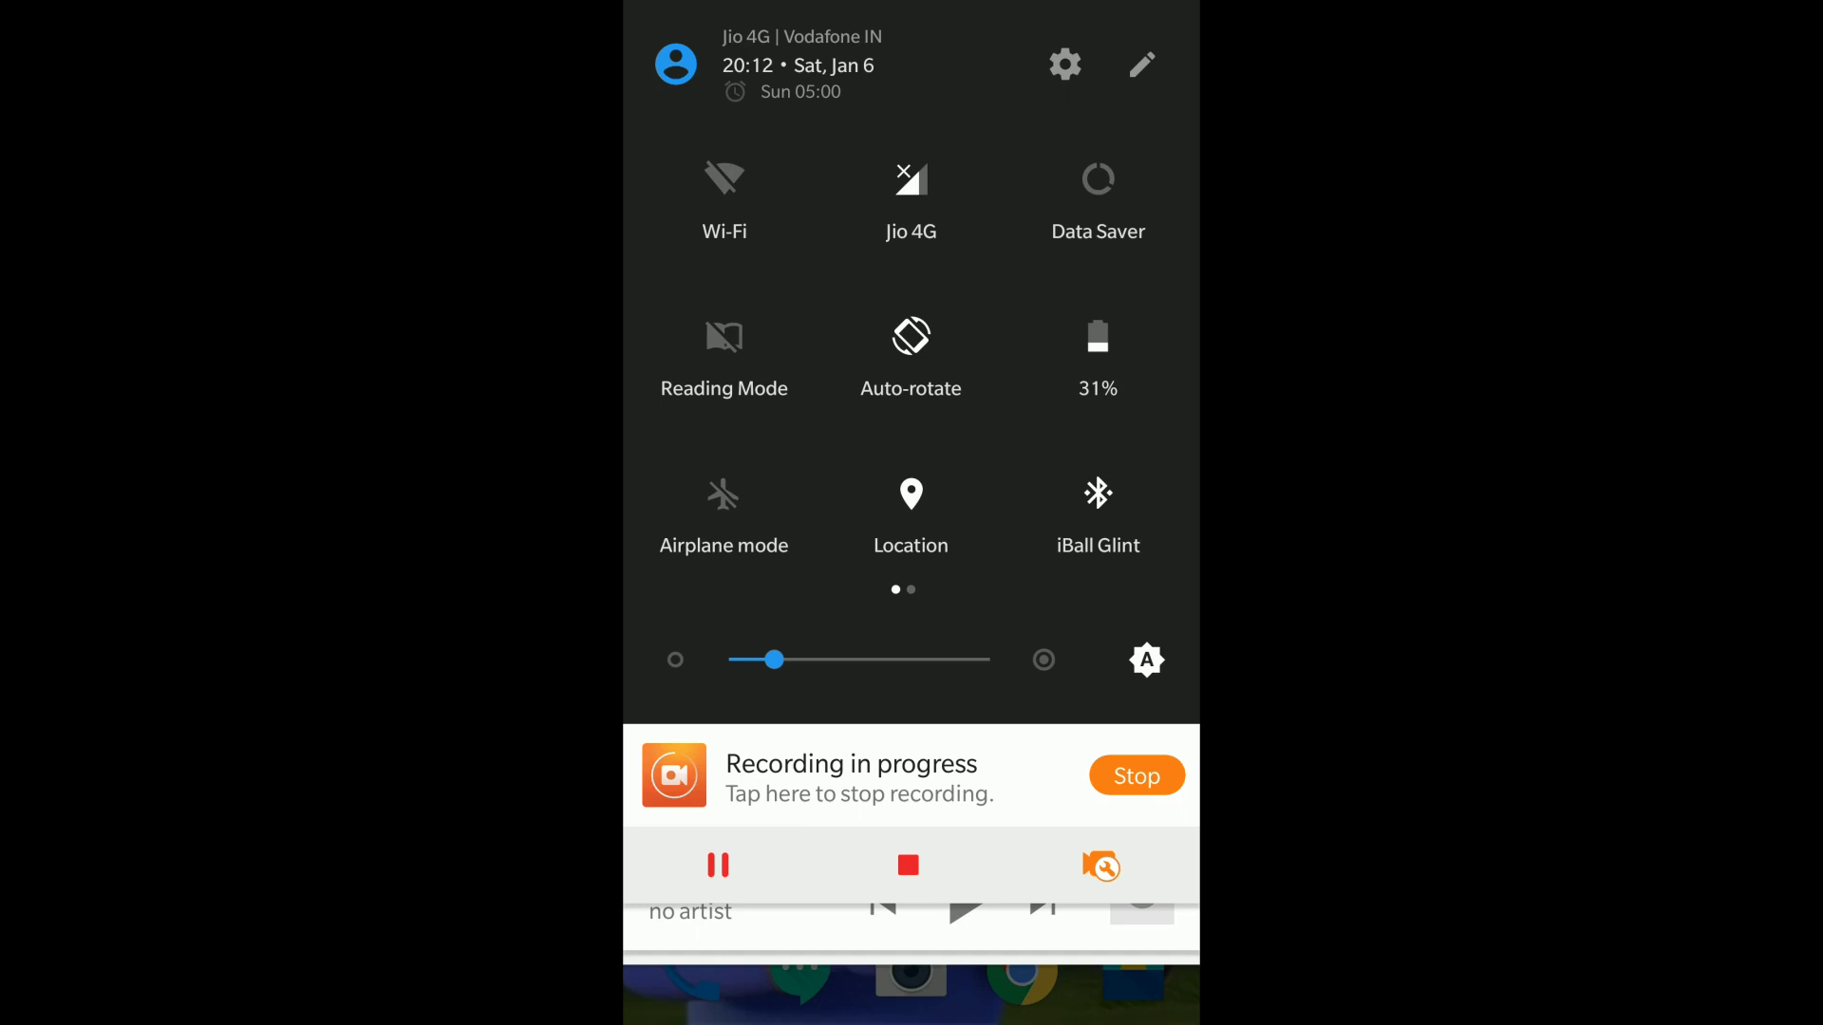
scroll(912, 381, "right", 5)
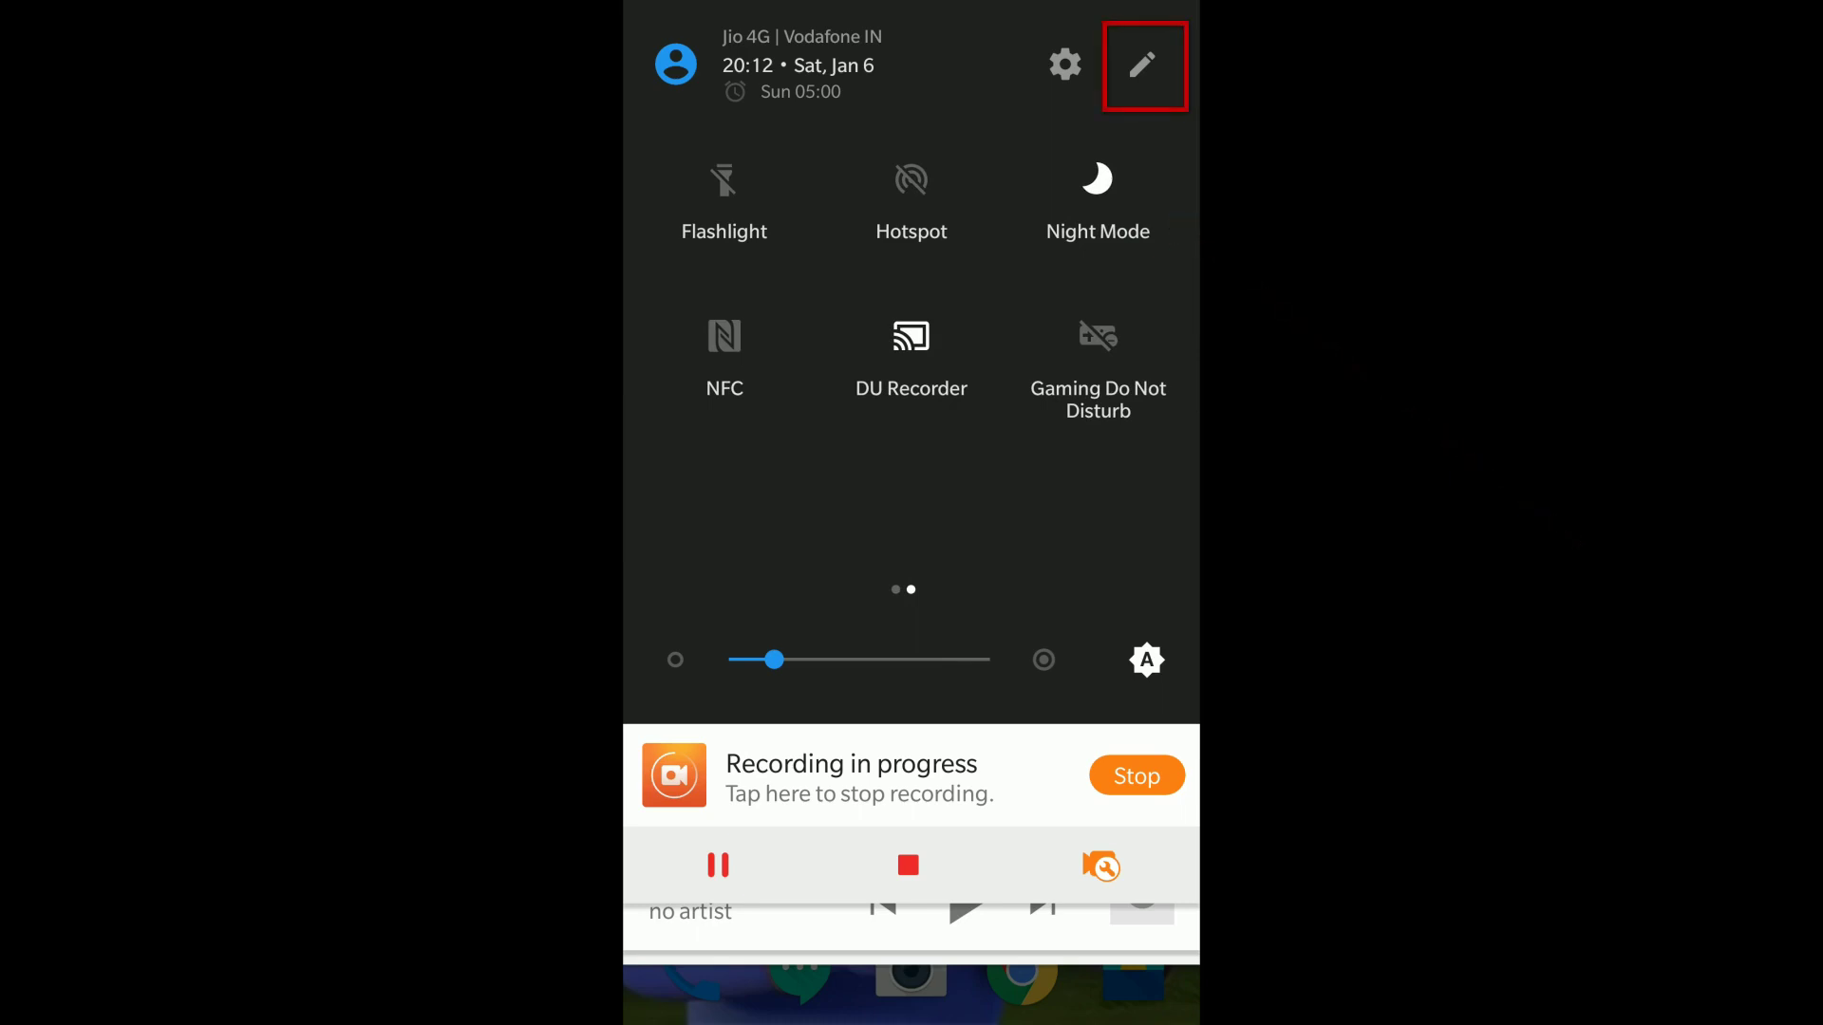
In the tile editor, move Invert colors ahead of OTG and VPN in the spare tiles.
left_click(1142, 64)
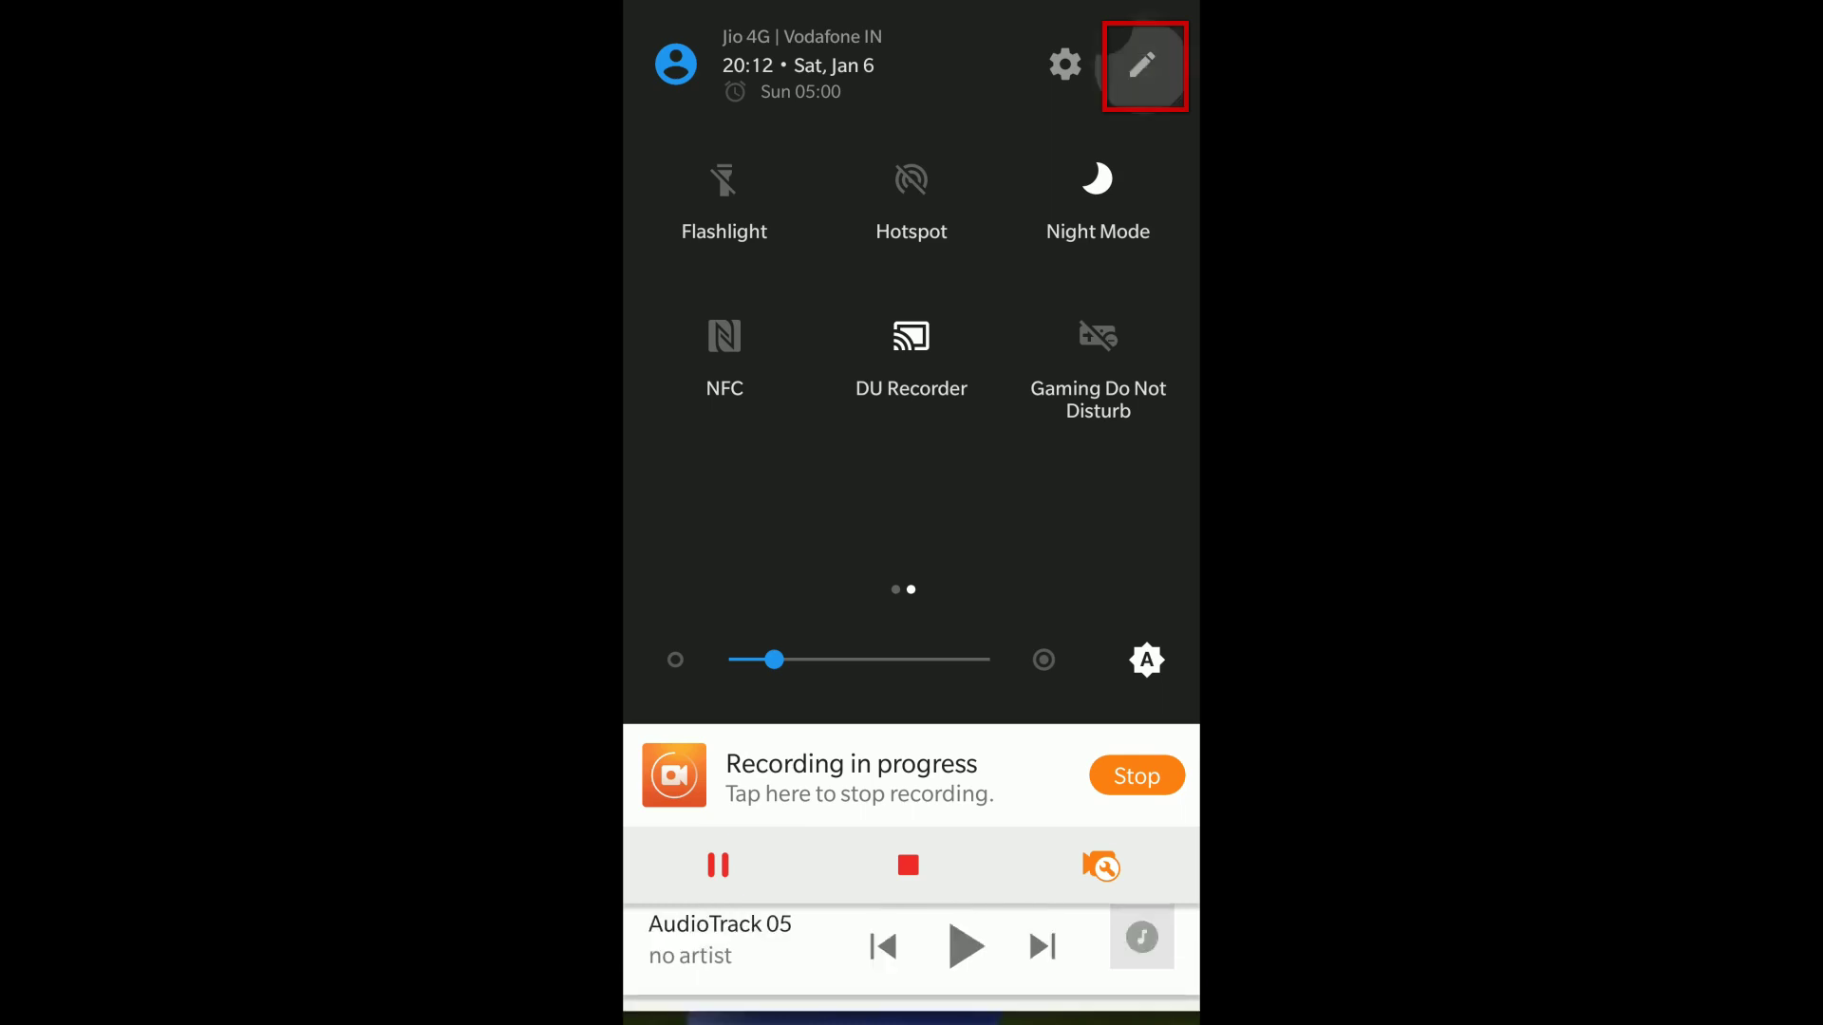
mouse_move(1050, 713)
left_mouse_down()
mouse_move(1072, 565)
mouse_move(1063, 261)
left_mouse_up()
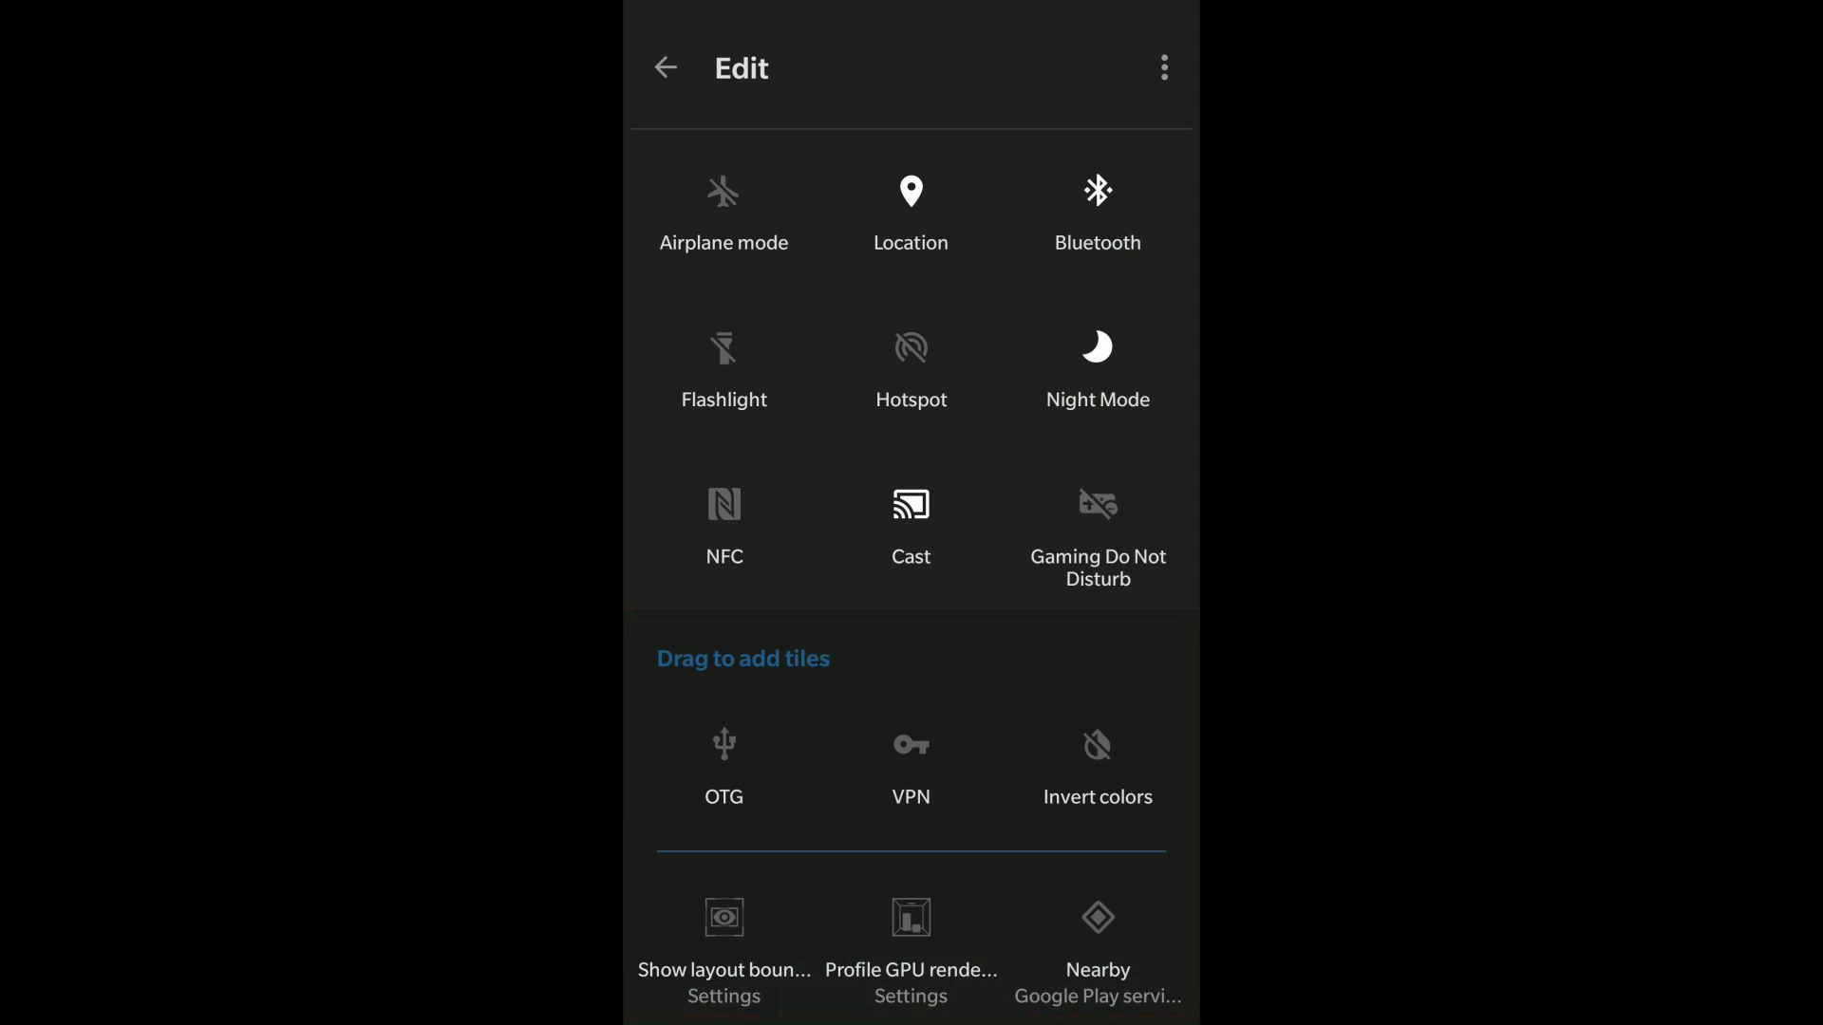
mouse_move(1125, 773)
left_mouse_down()
mouse_move(1060, 512)
mouse_move(1086, 752)
mouse_move(1070, 925)
mouse_move(1013, 826)
mouse_move(743, 795)
left_mouse_up()
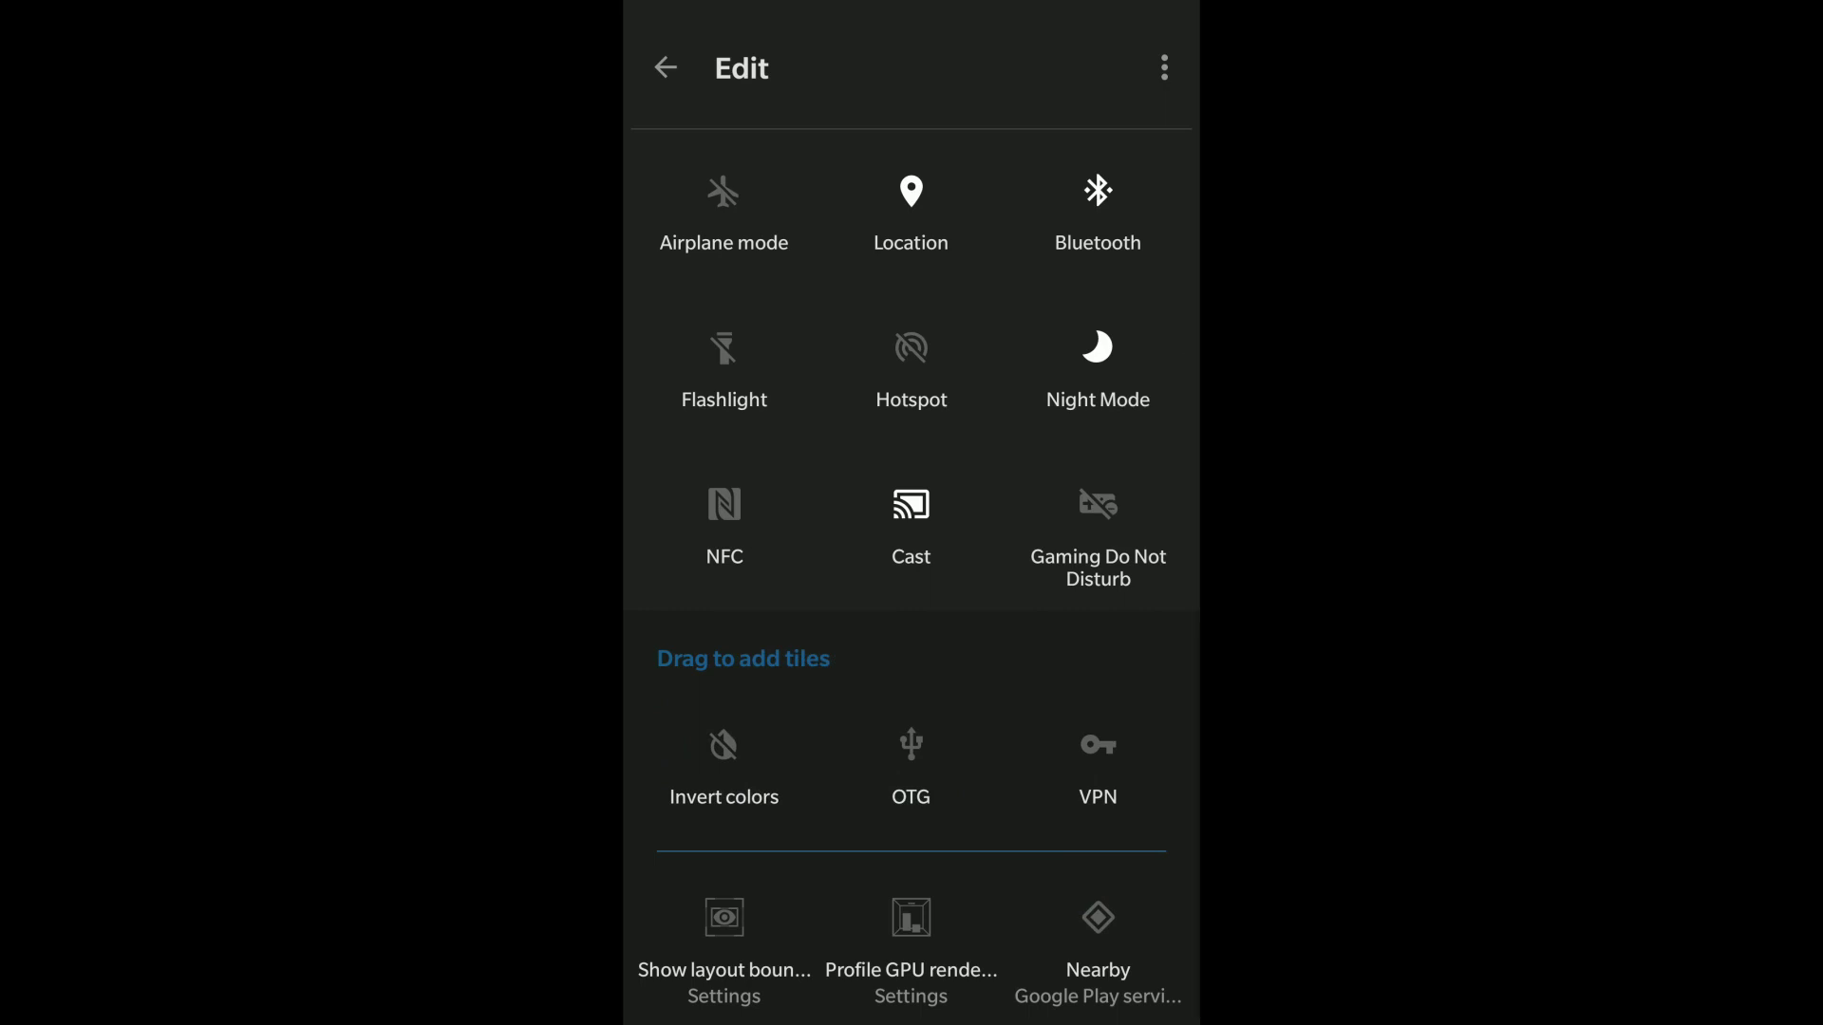
Leave the tile editor and bring up Night mode's Turn on automatically choices.
left_click(664, 67)
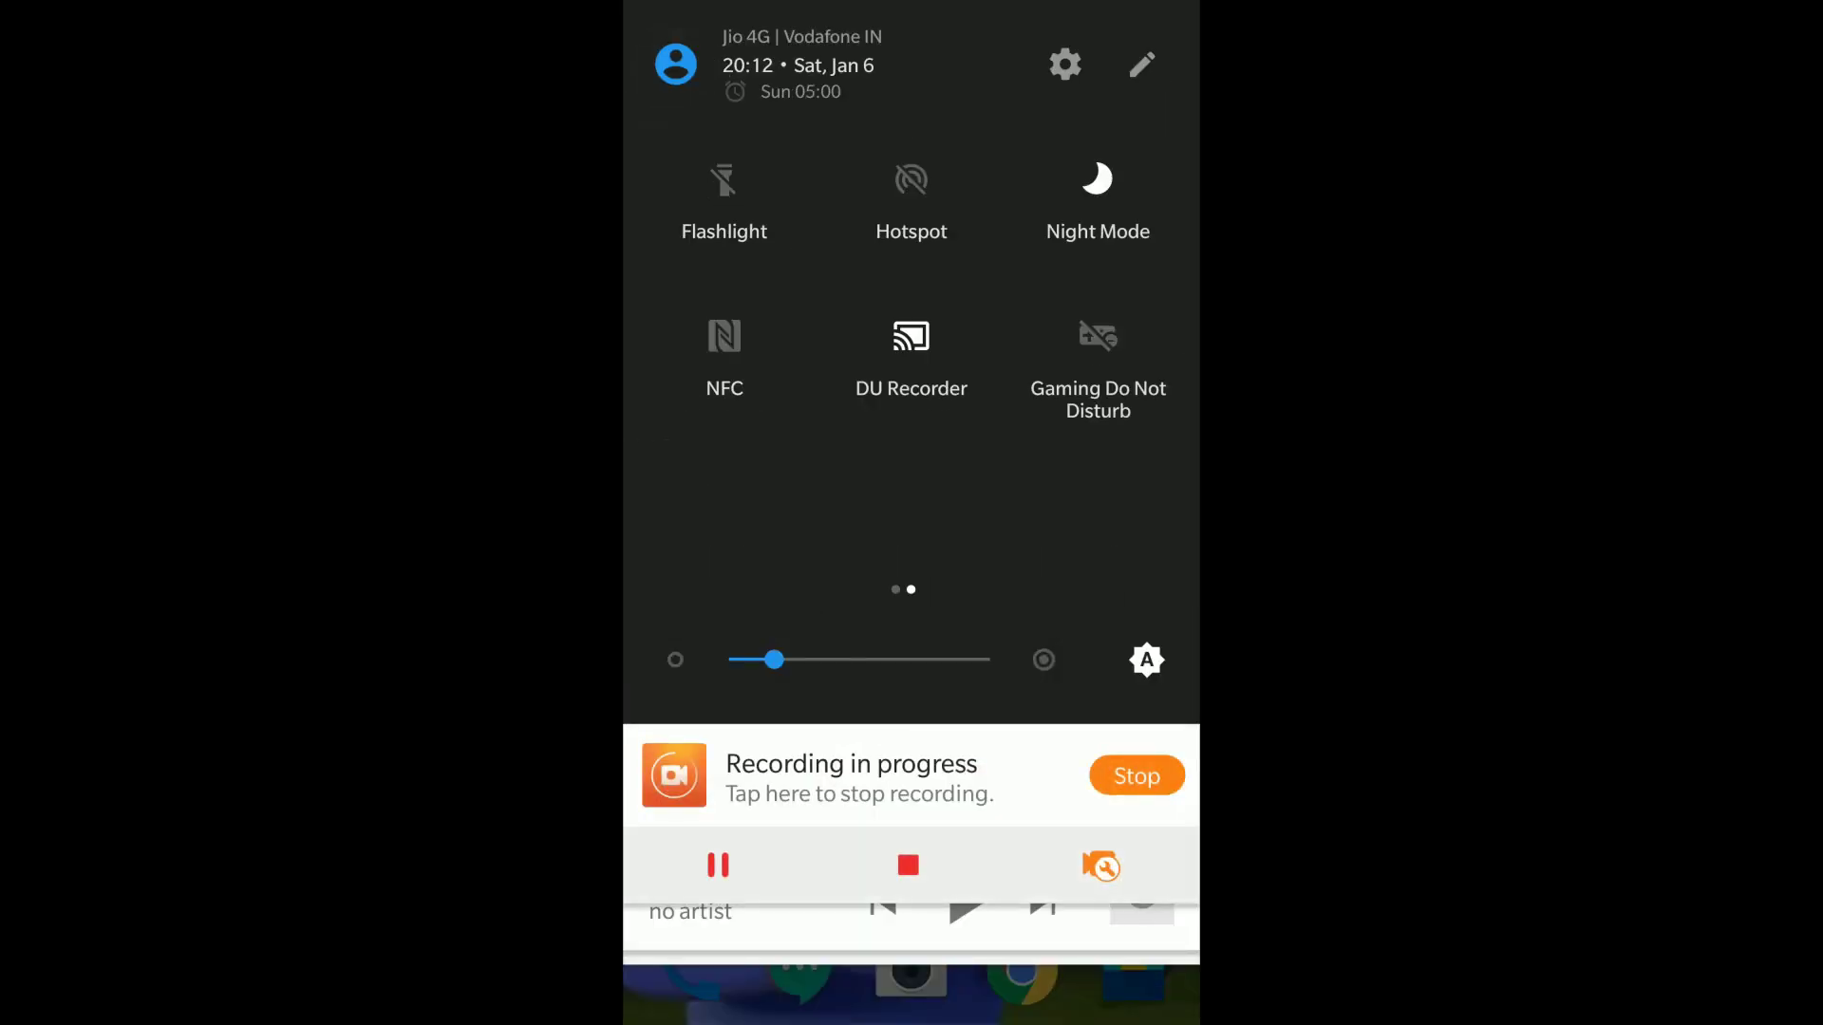
left_click(1116, 213)
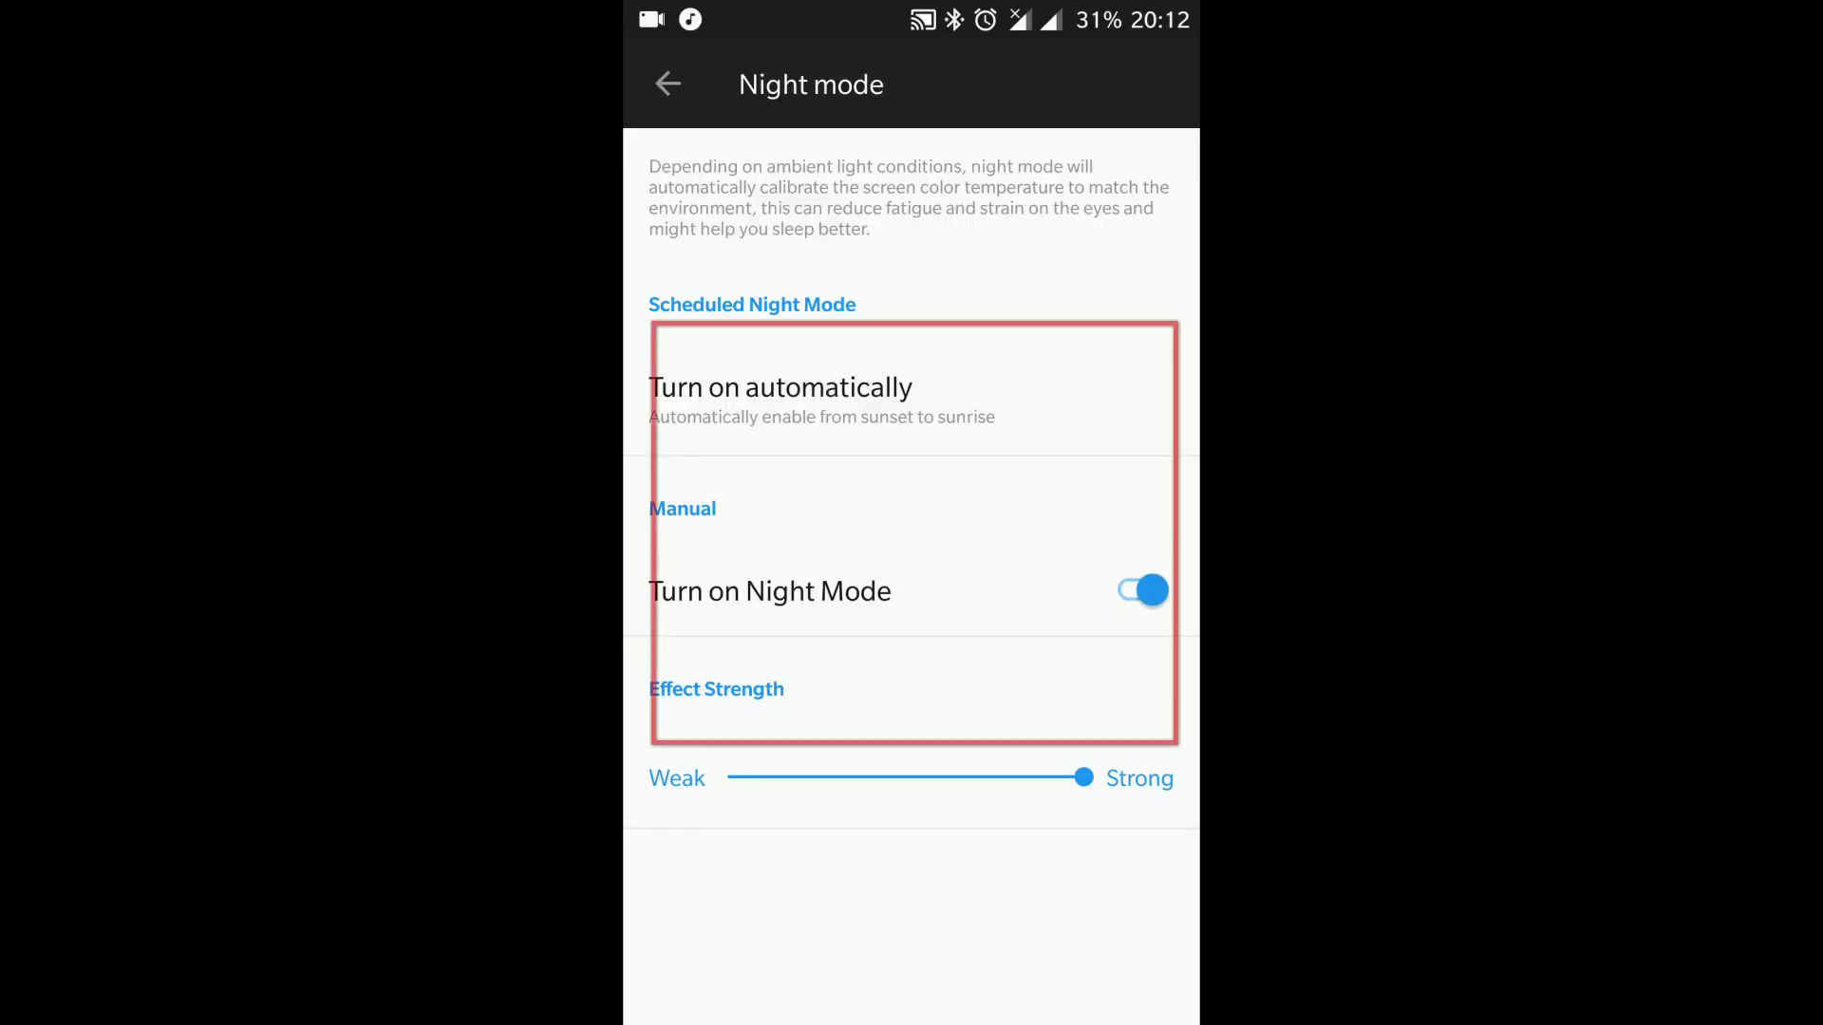
left_click(1021, 400)
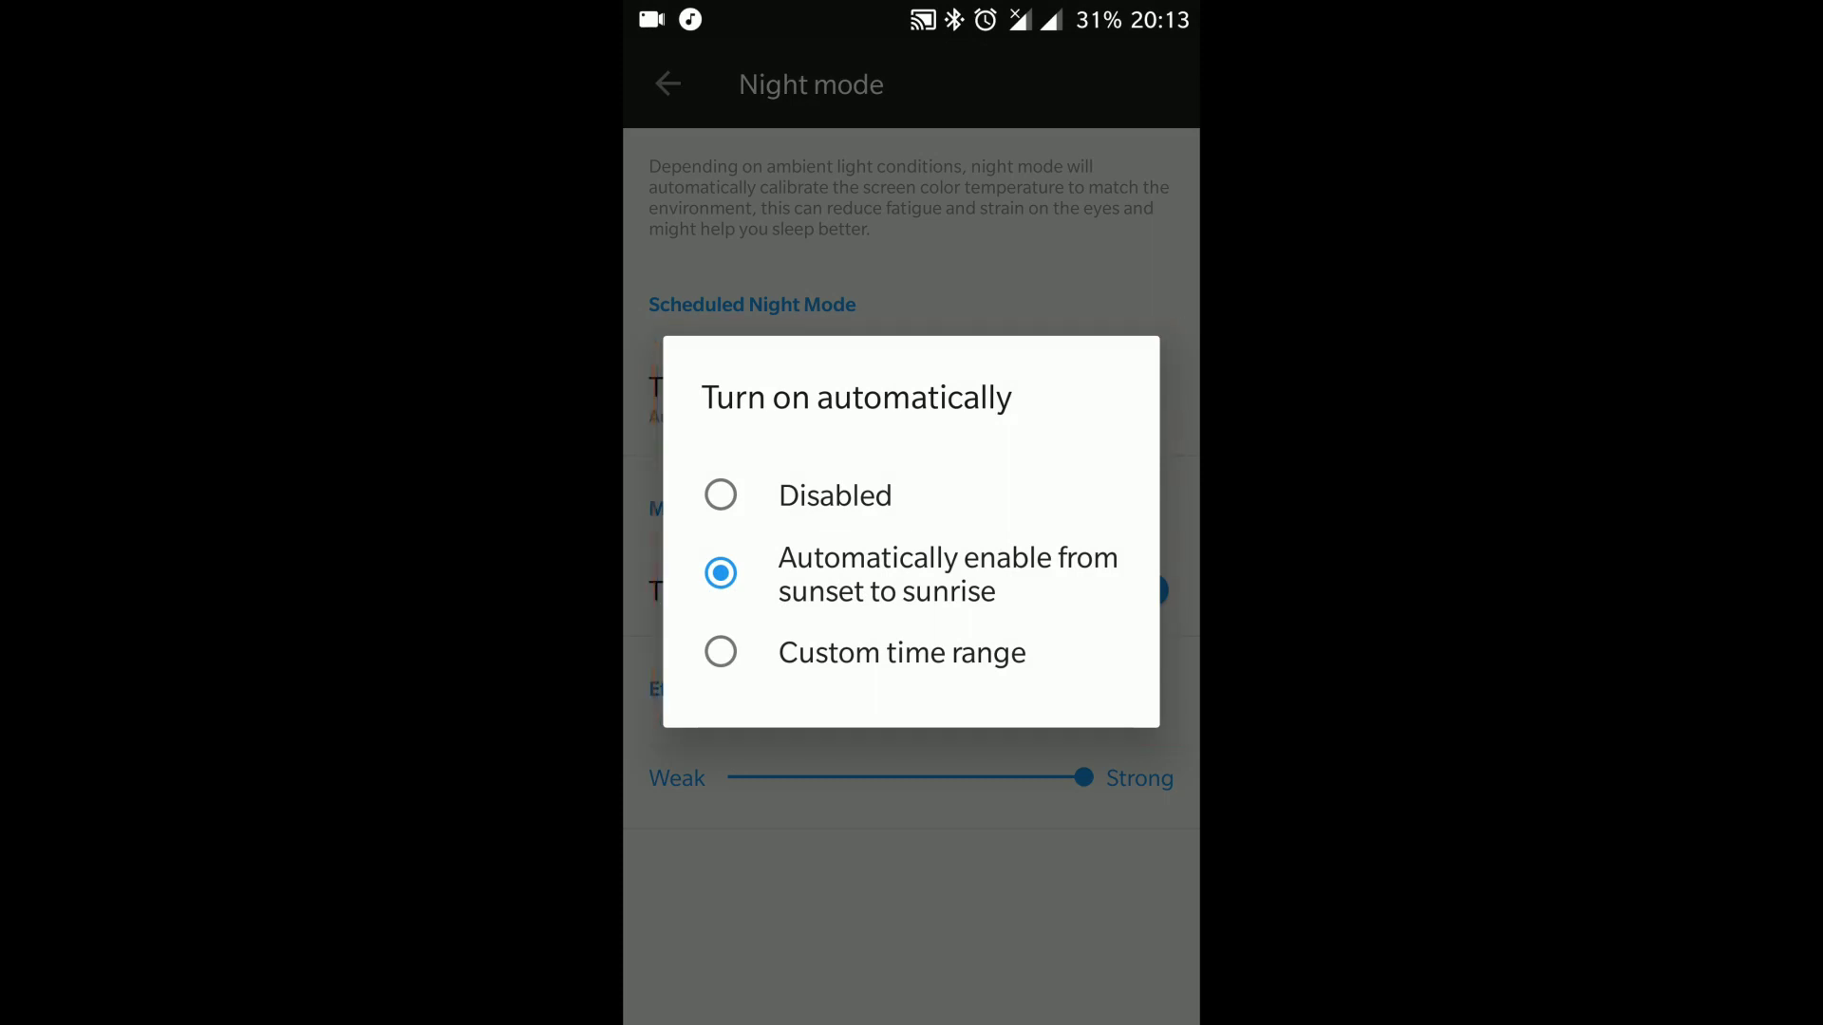
Replace the 20:00–07:00 custom range with the sunset-to-sunrise Night mode schedule.
left_click(971, 656)
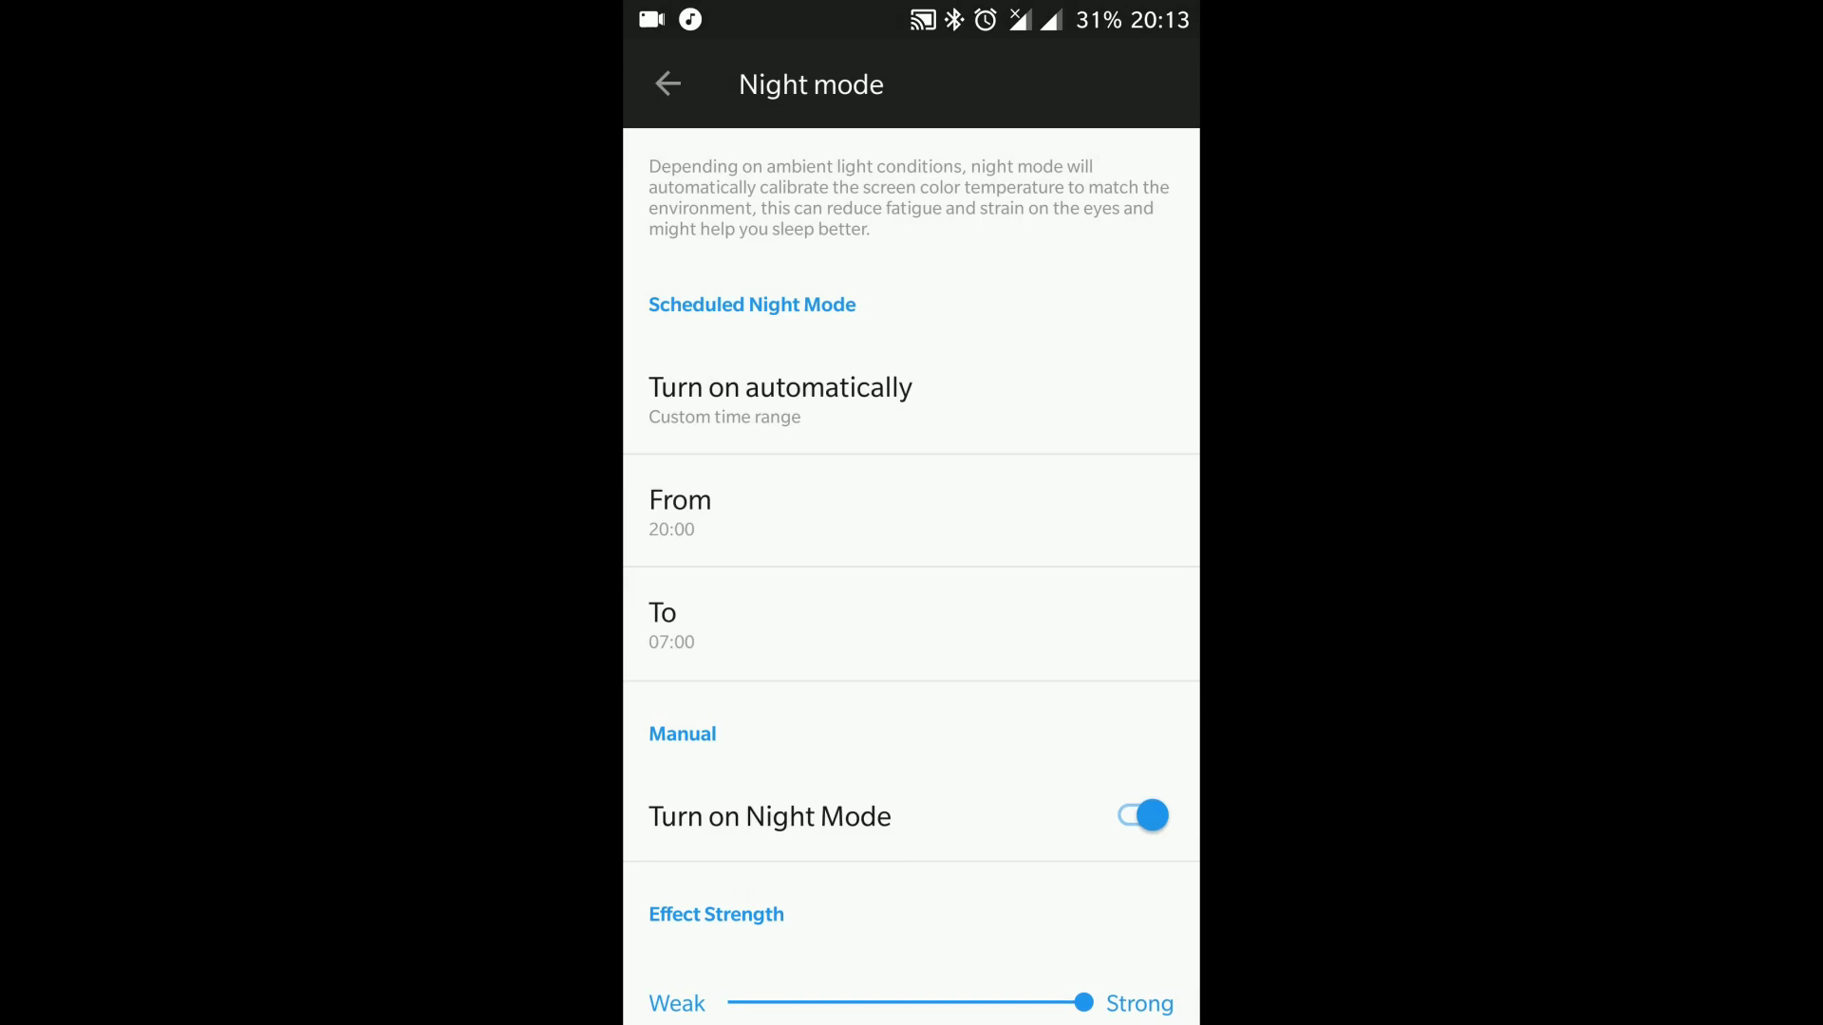
left_click(1054, 392)
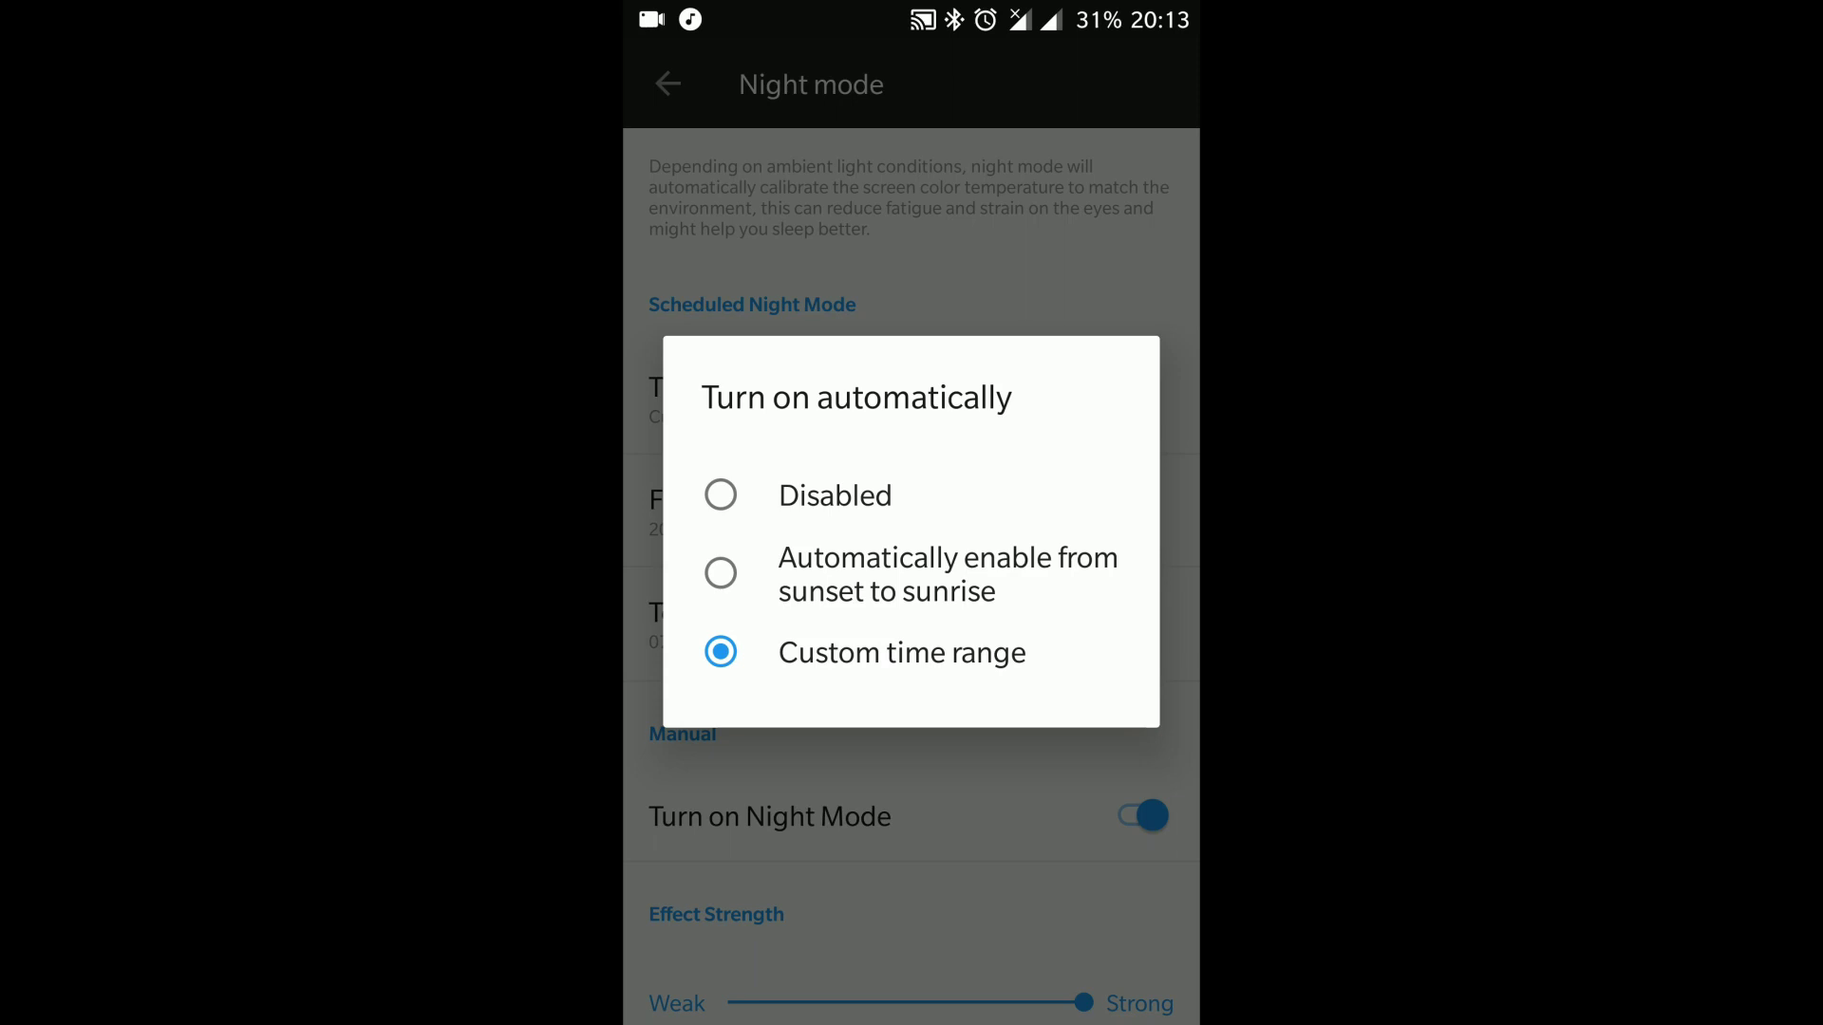
left_click(912, 574)
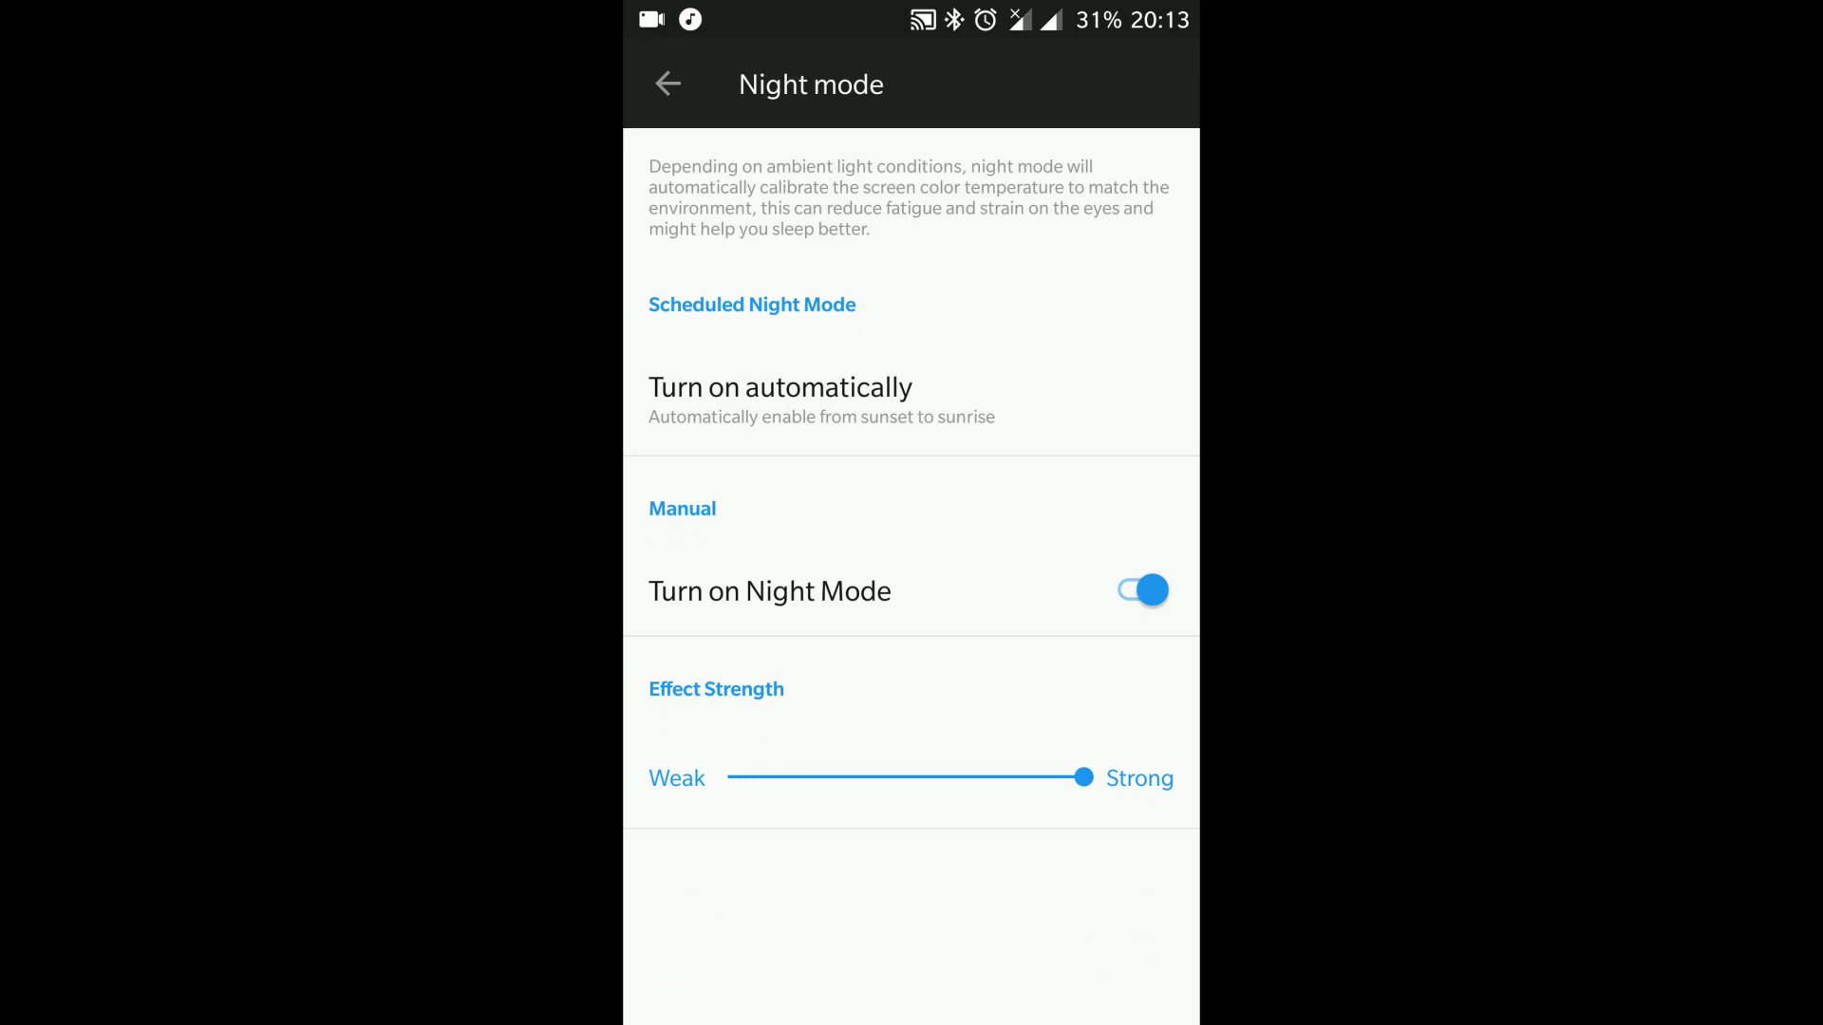
Try the Effect Strength slider at middle and Strong, then settle just past the middle.
left_click(924, 778)
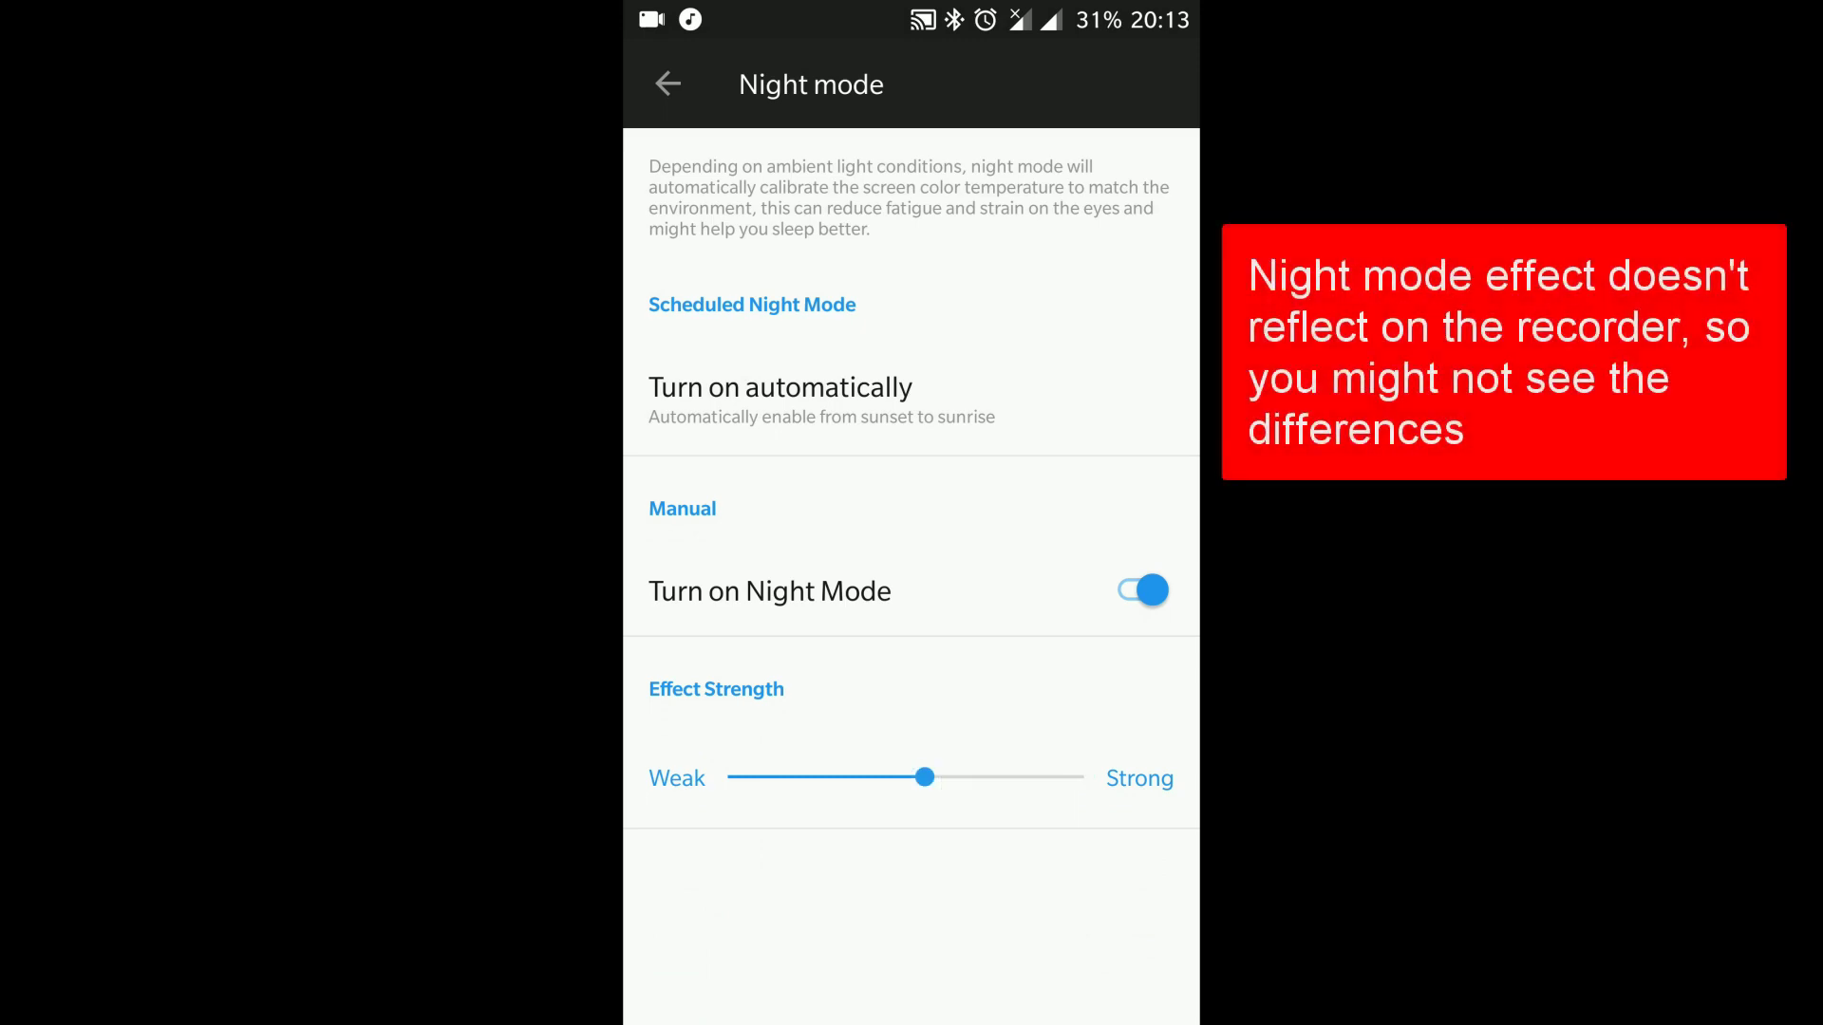
left_click_drag(948, 777, 1155, 779)
left_click(940, 778)
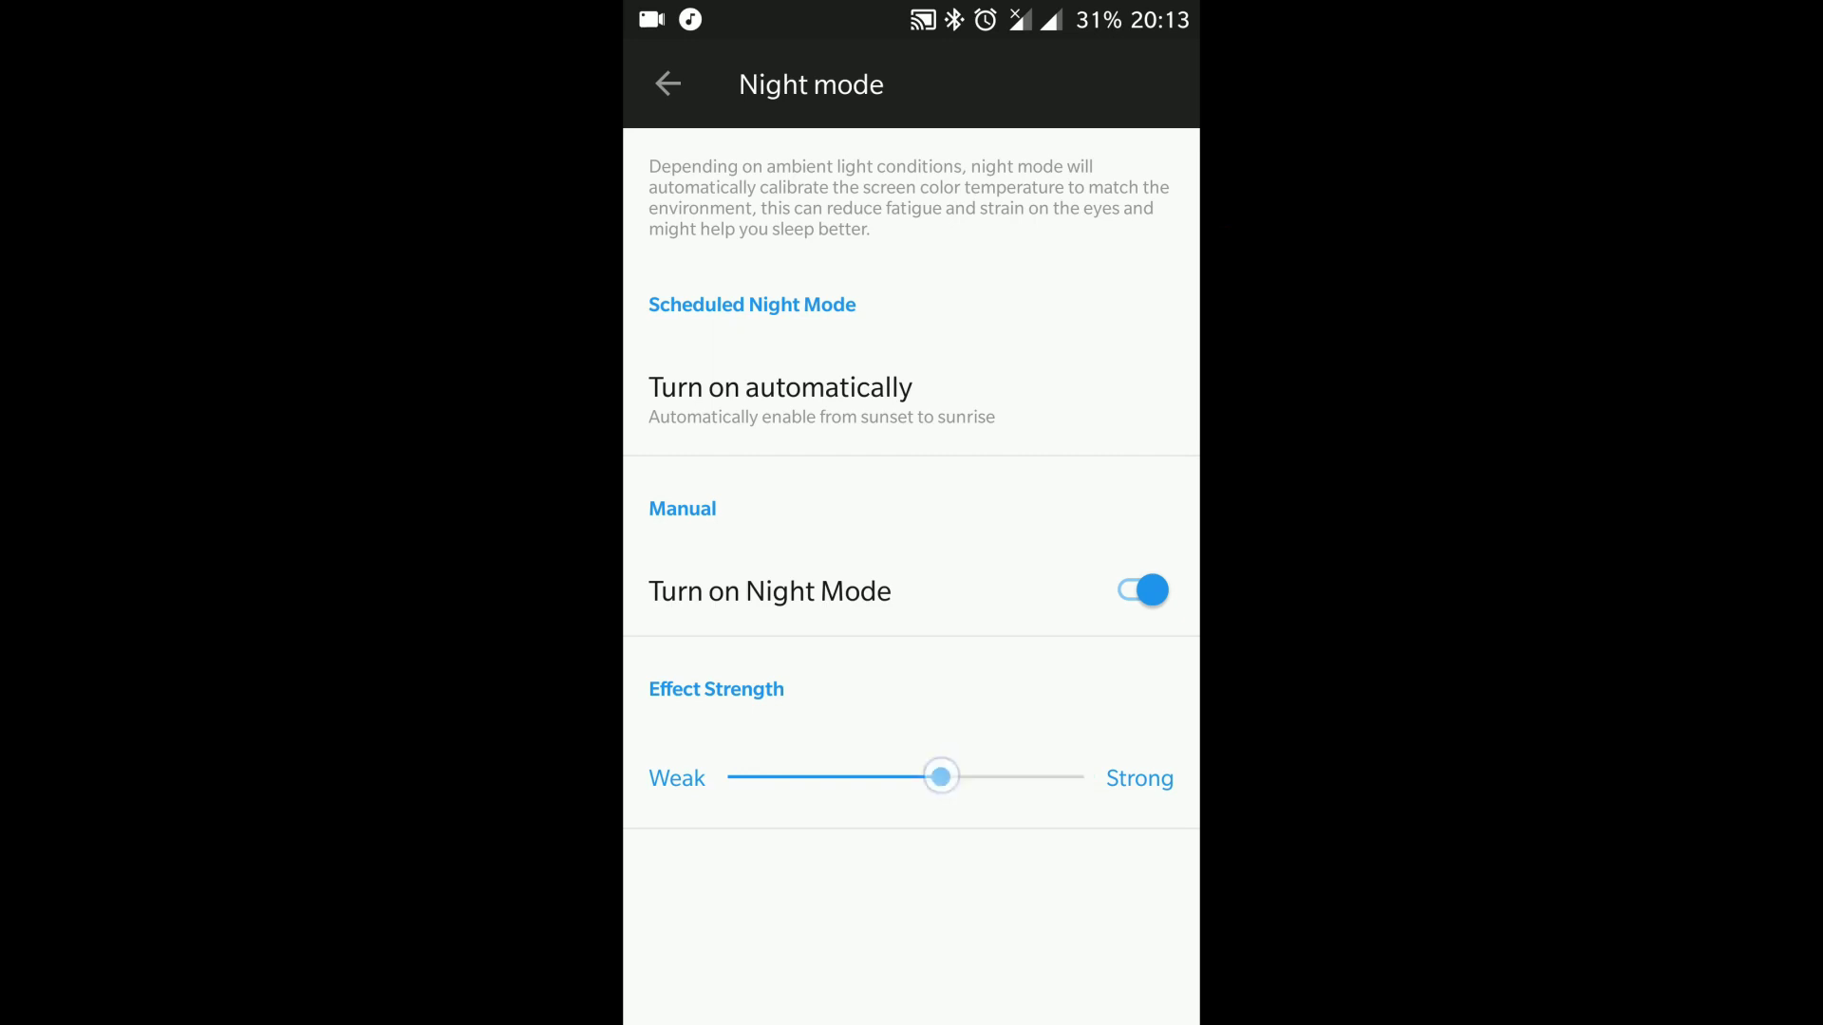